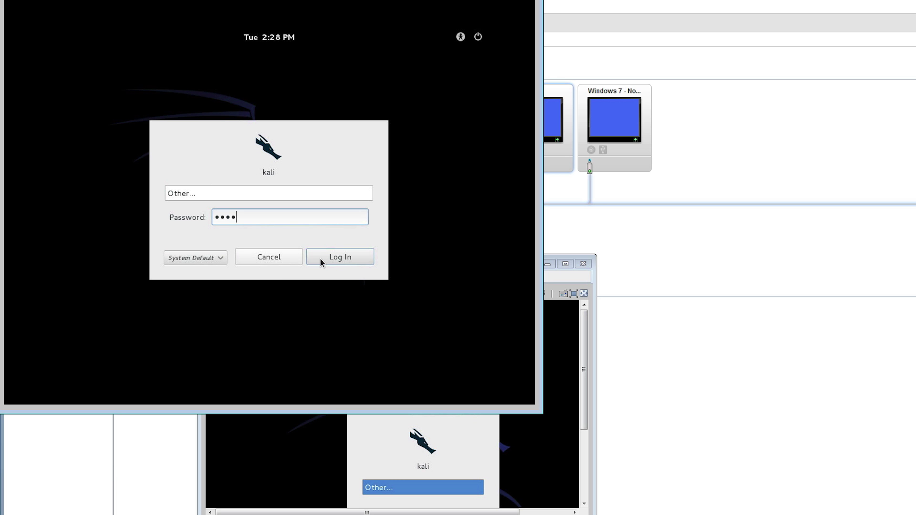
Log in to the Kali VM console and run ipconfig in the Windows 7 command prompt.
click(326, 256)
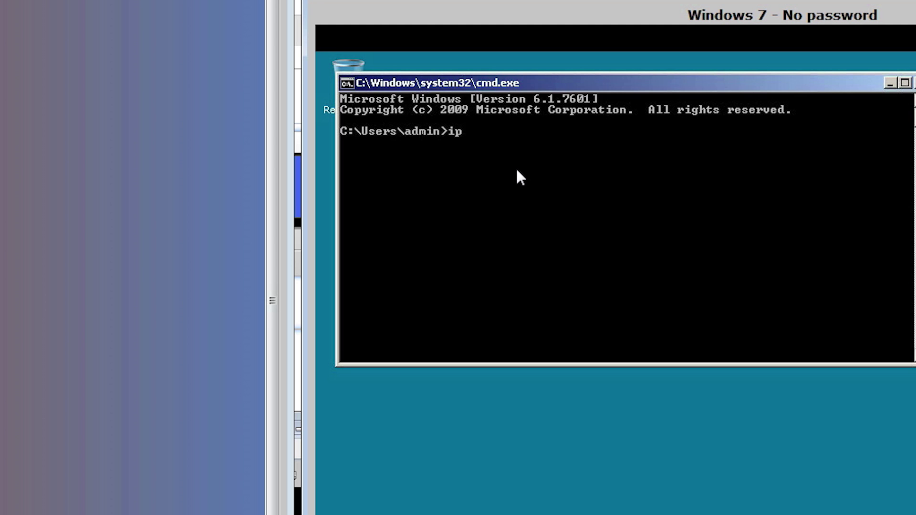
text(config)
key(Return)
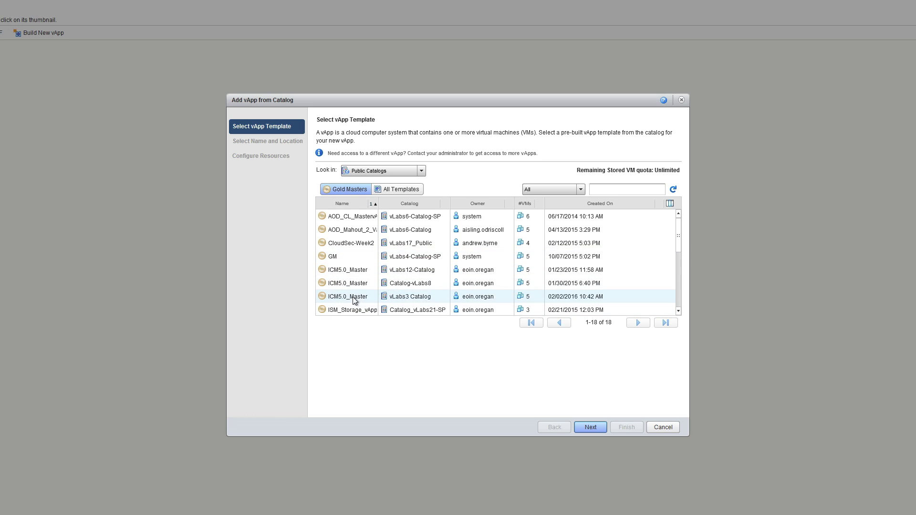
Add the ICM5.0_Master template from vLabs3 Catalog and open the ESXi-1_ICM5.0 VM's actions menu.
click(353, 297)
click(590, 427)
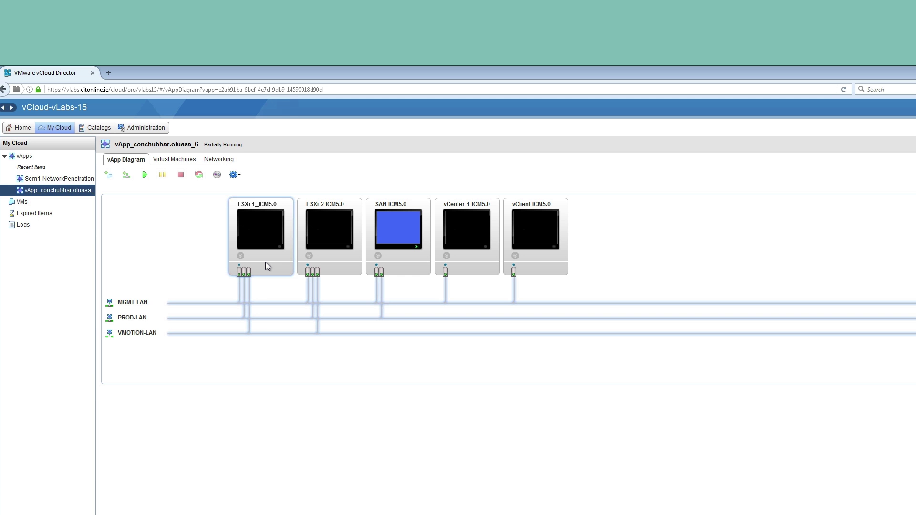
right_click(266, 262)
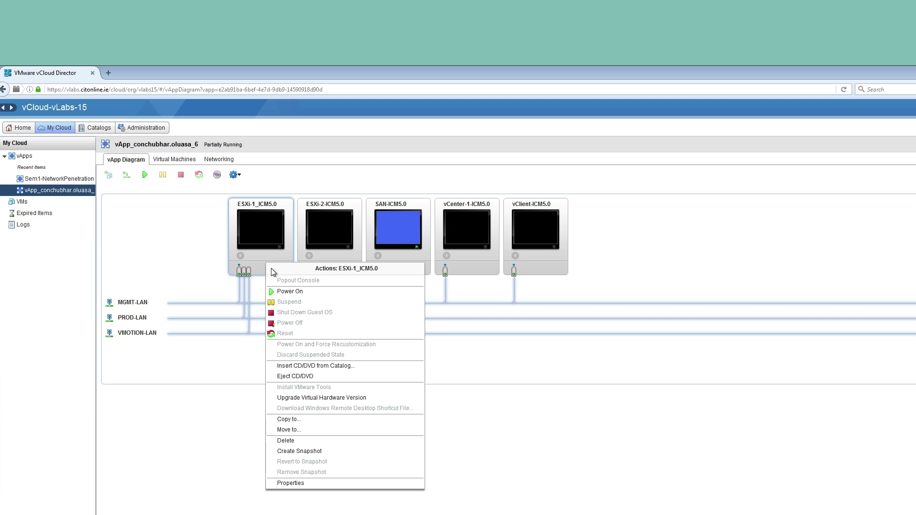